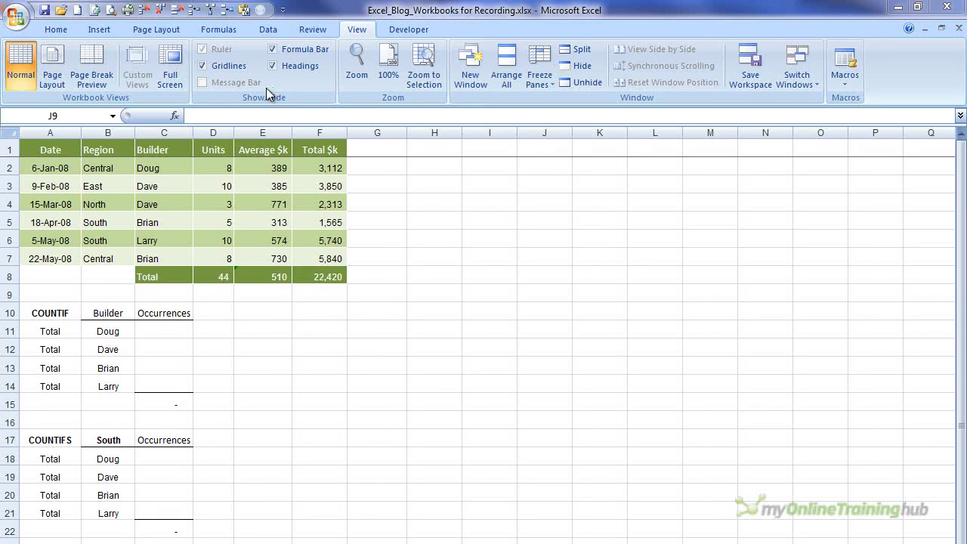
Try inserting COUNTIF from the extra function categories, then abandon that Function Arguments entry
click(230, 29)
click(374, 84)
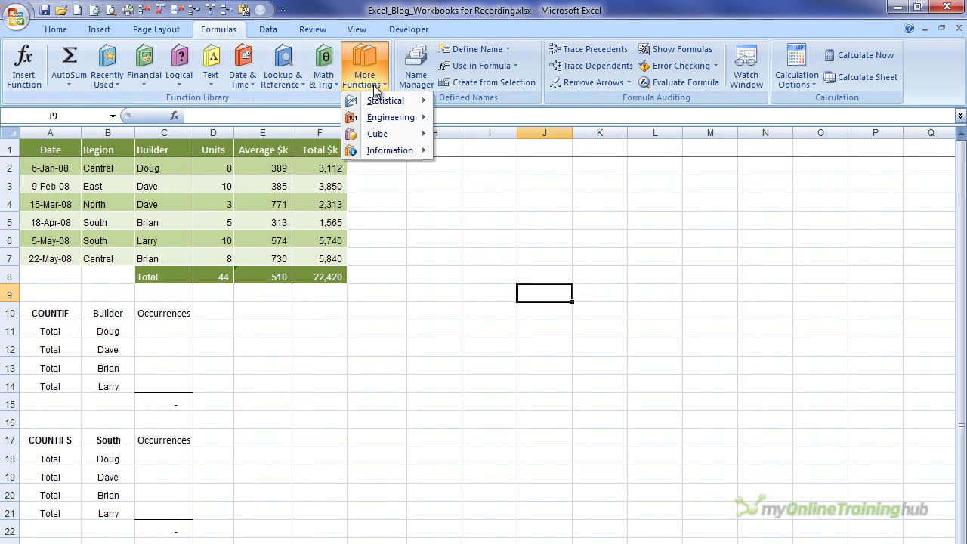
mouse_move(407, 102)
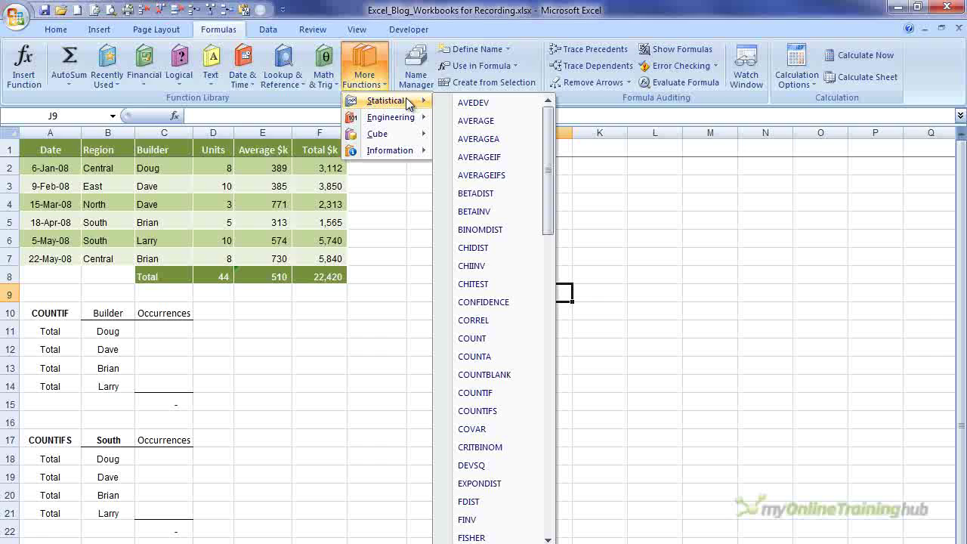
click(510, 397)
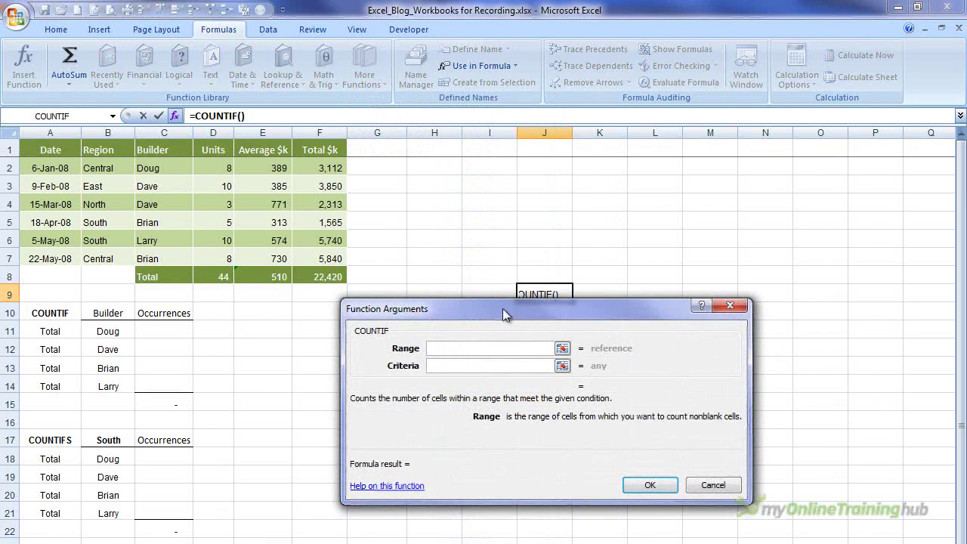
drag(508, 370, 297, 259)
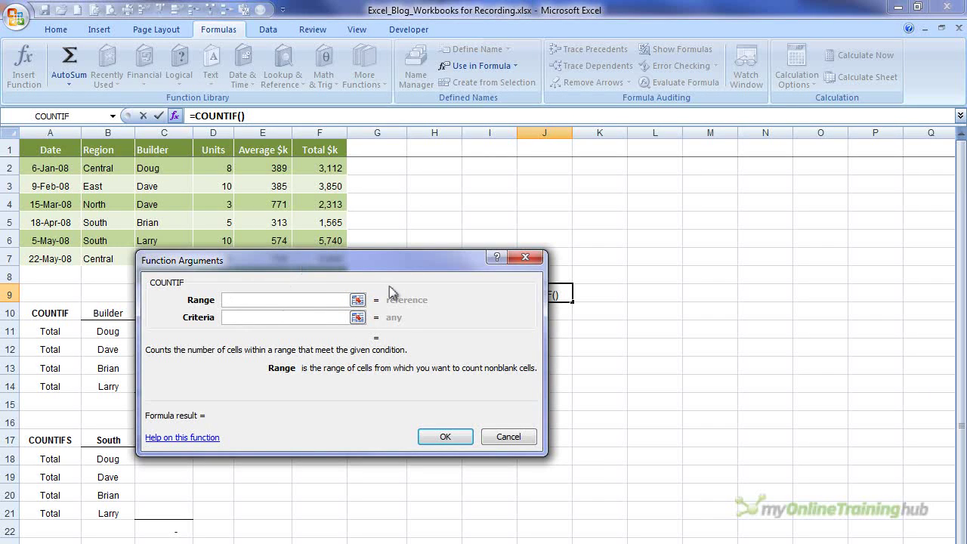
click(281, 318)
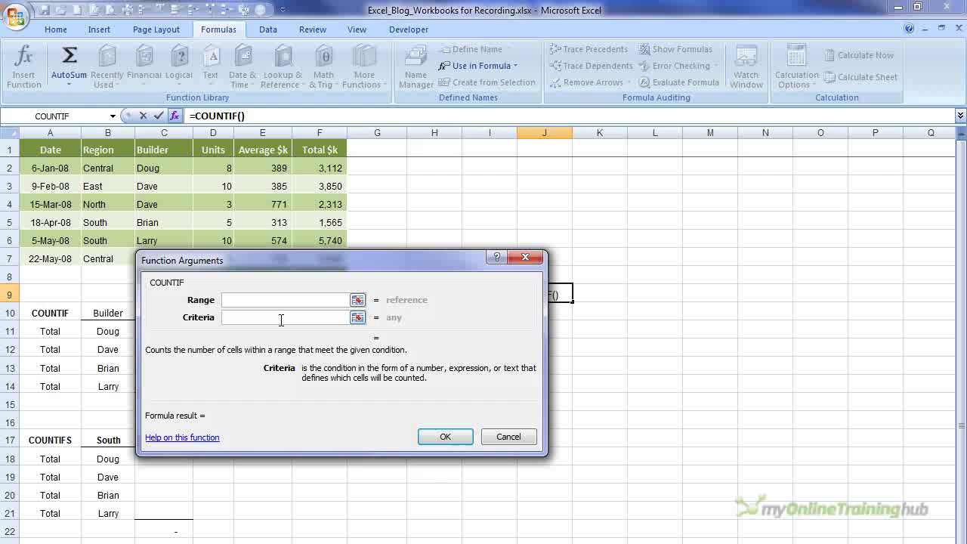
click(507, 437)
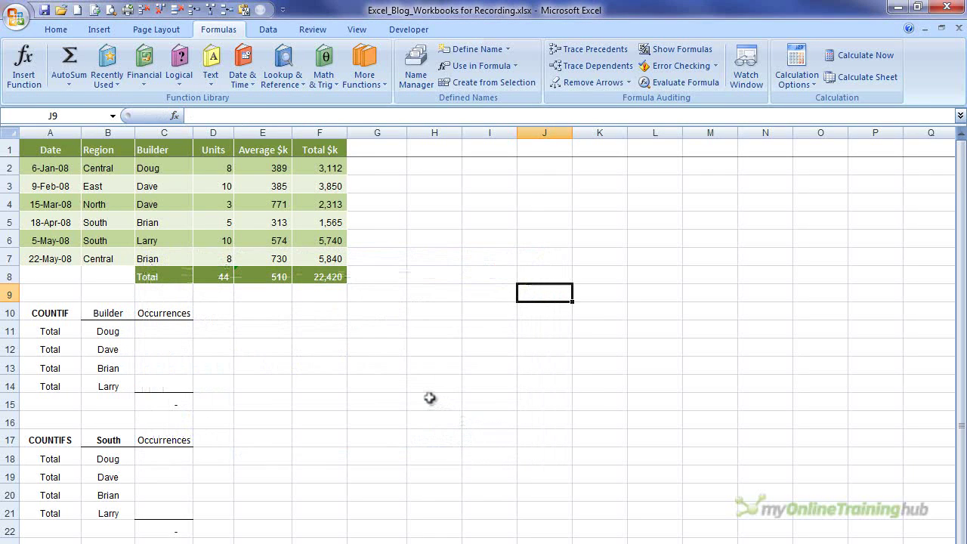
Point out the COUNTIF summary block and the builder names in C2:C7, back at C11
click(319, 335)
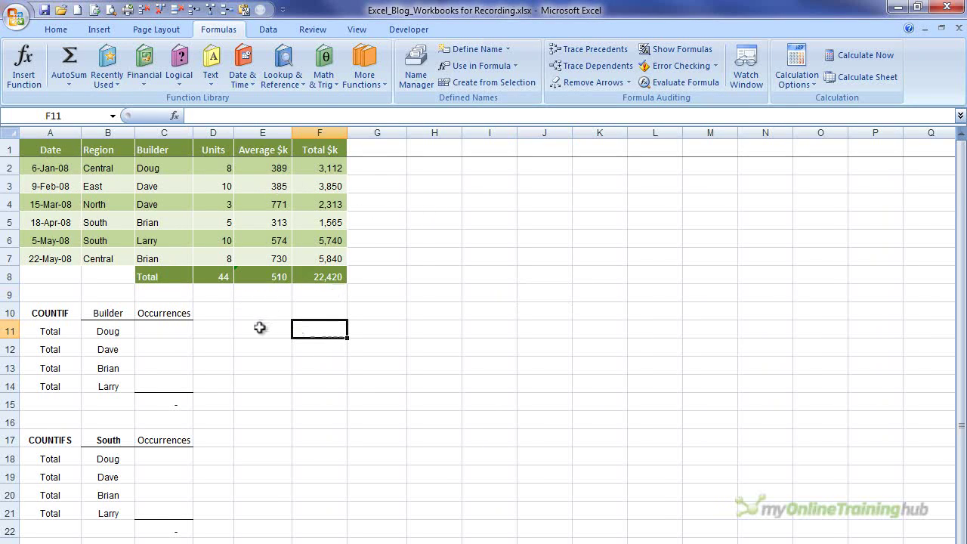
drag(38, 315, 176, 395)
click(214, 384)
click(172, 334)
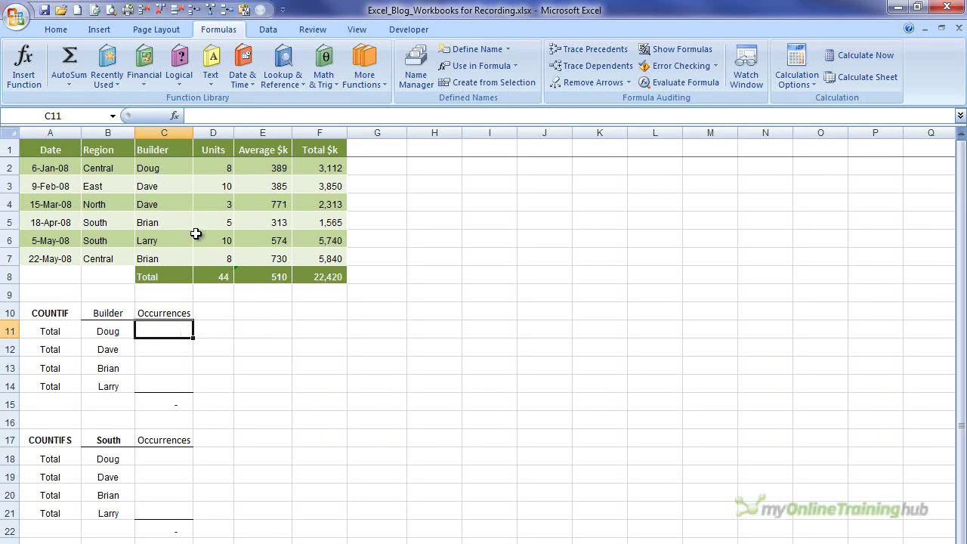
click(181, 168)
drag(182, 168, 181, 255)
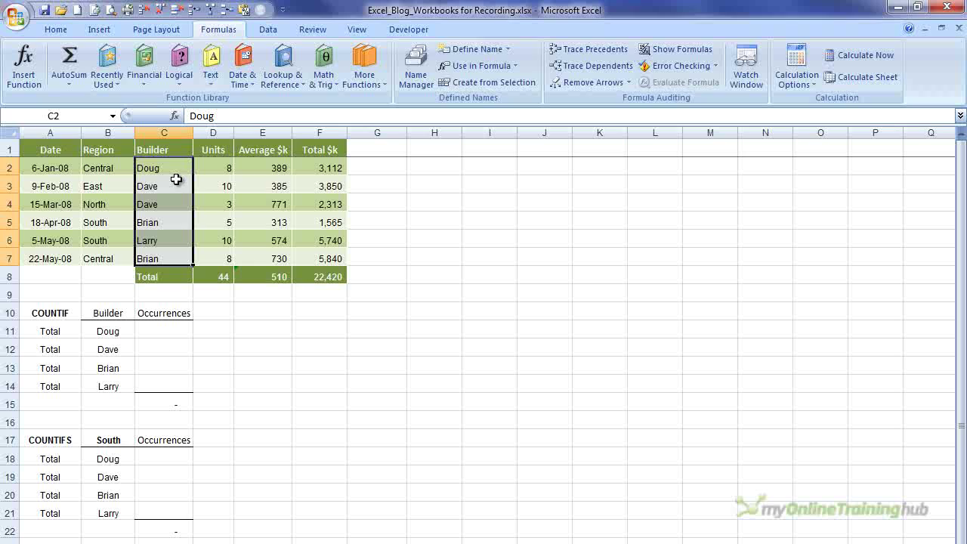
click(179, 331)
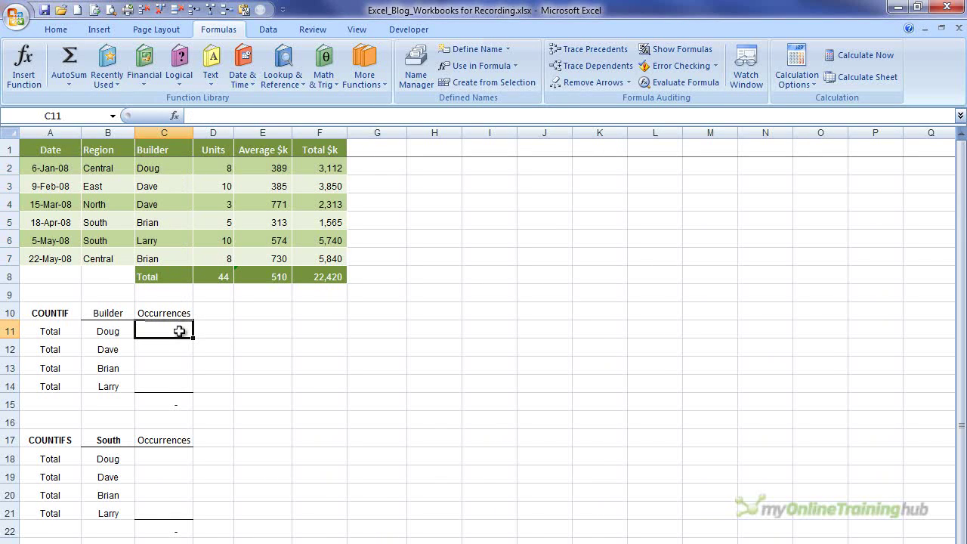
Start =COUNTIF( in C11 by choosing COUNTIF from the =coun suggestions
text(=coun)
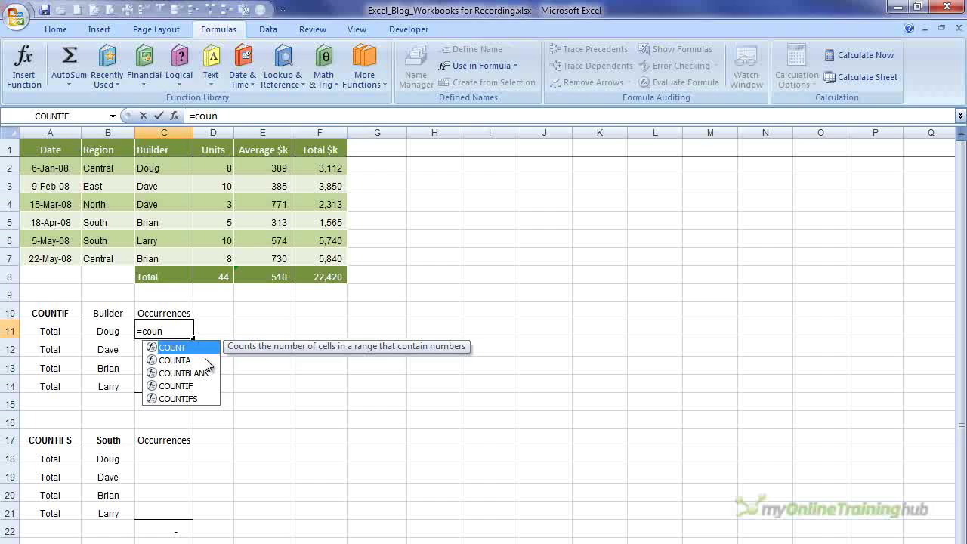
key(Down)
key(Down)
key(Down)
key(Down)
key(Up)
key(Up)
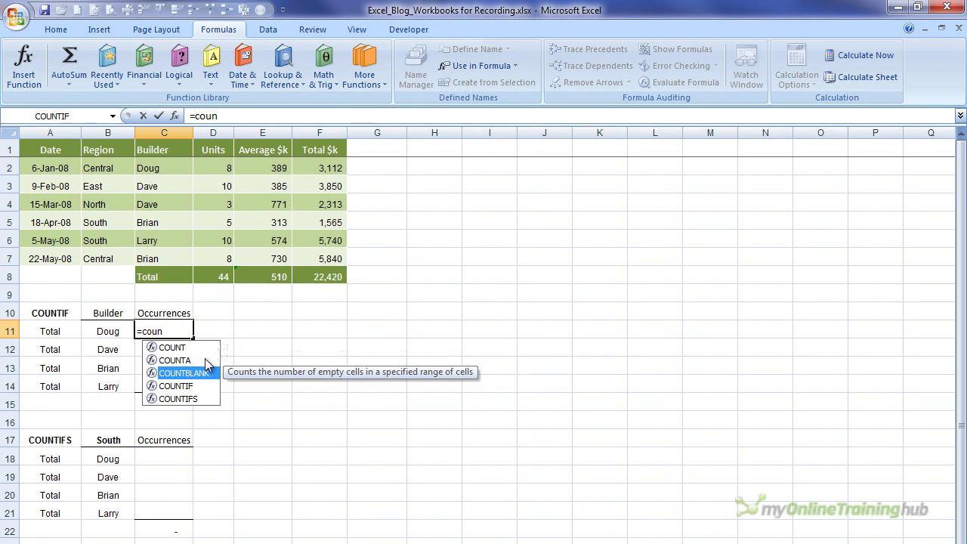
click(200, 386)
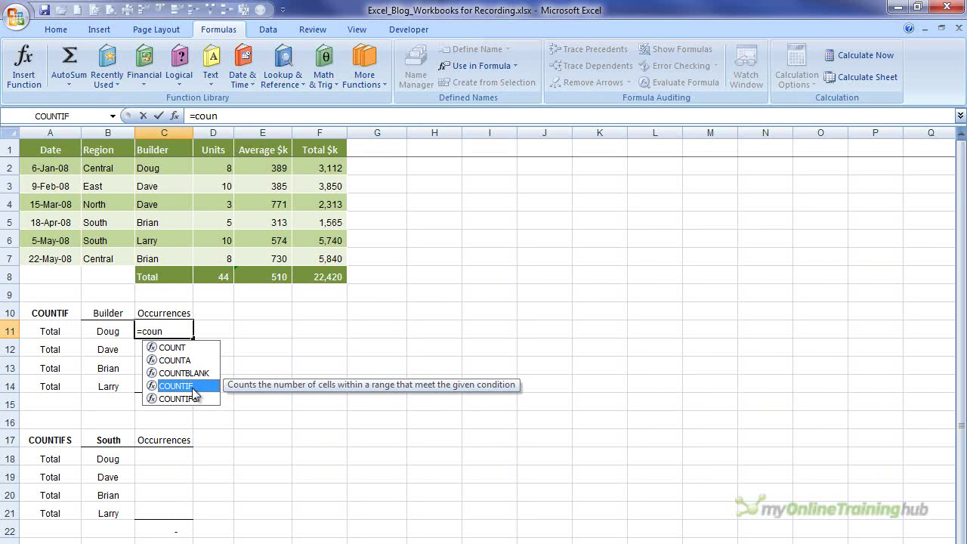
double_click(207, 385)
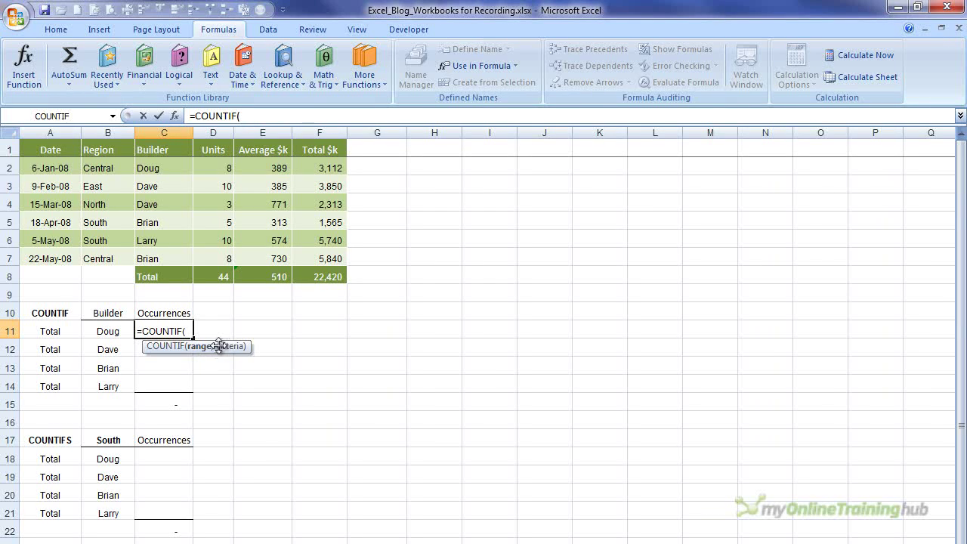
Complete C11 as =COUNTIF($C$2:$C$7,"Doug"), which returns 1
click(167, 166)
drag(167, 166, 171, 256)
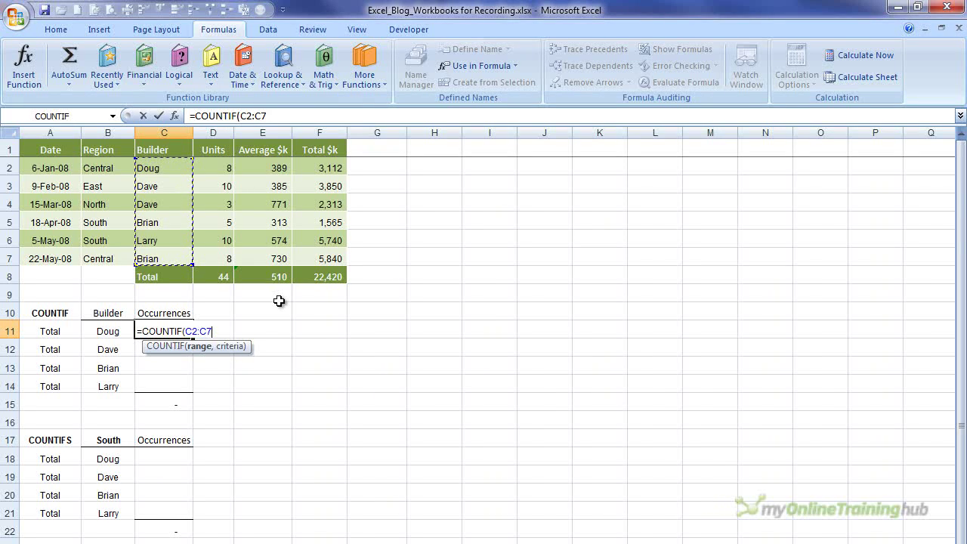
key(F4)
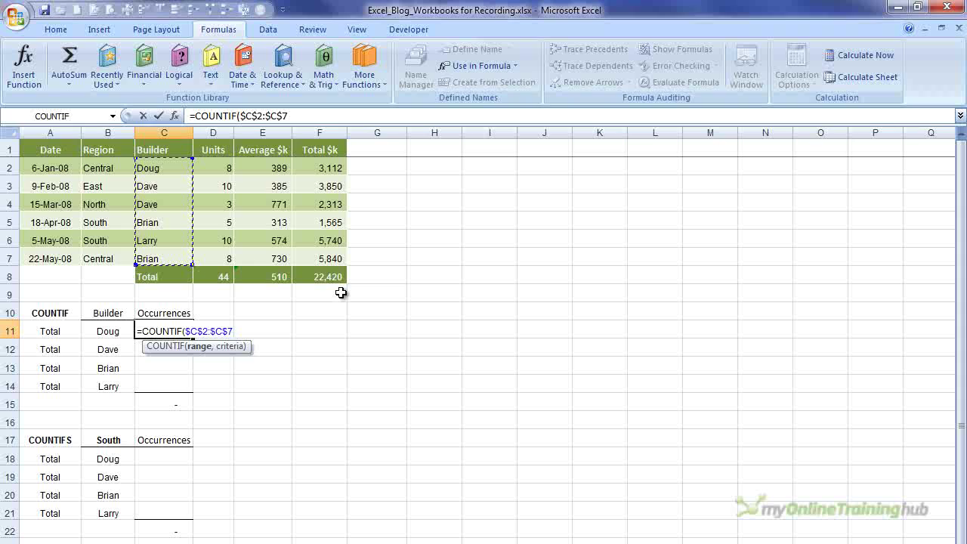
text(,)
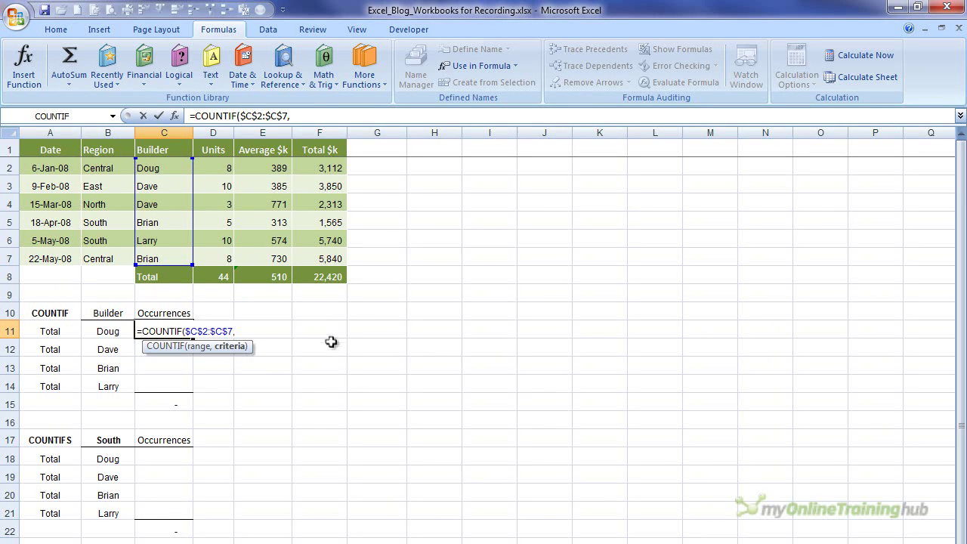
text("Doug"))
key(Return)
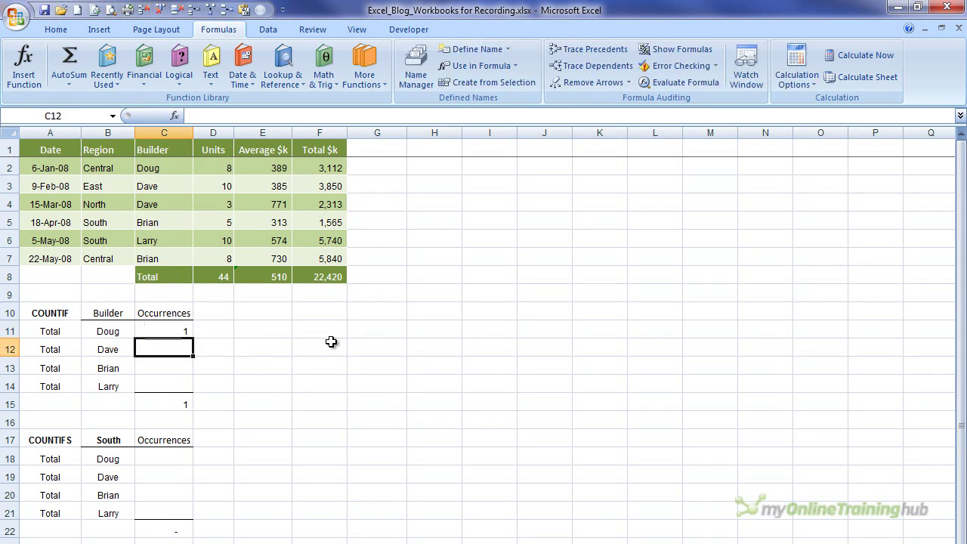
Replace the "Doug" text so C11 reads =COUNTIF($C$2:$C$7,B11), still returning 1
key(Up)
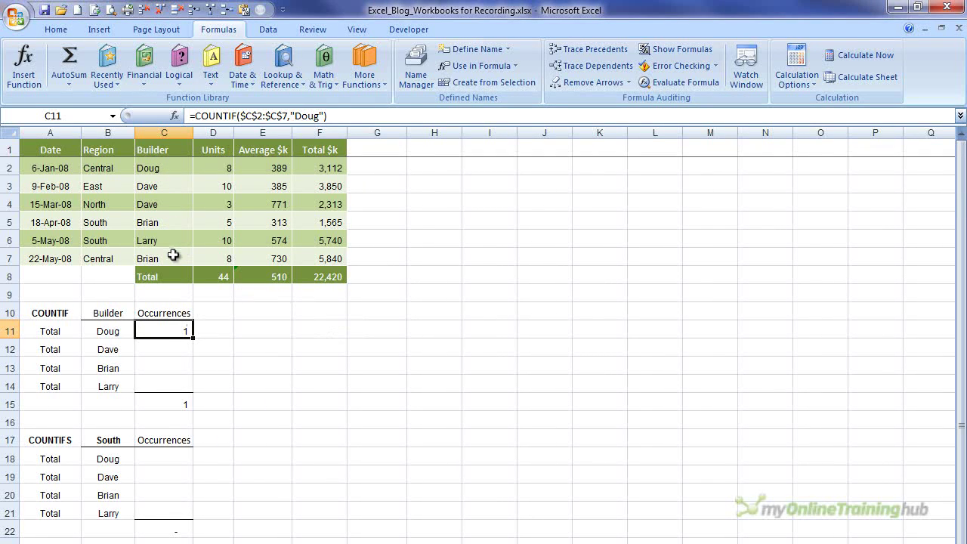
key(F2)
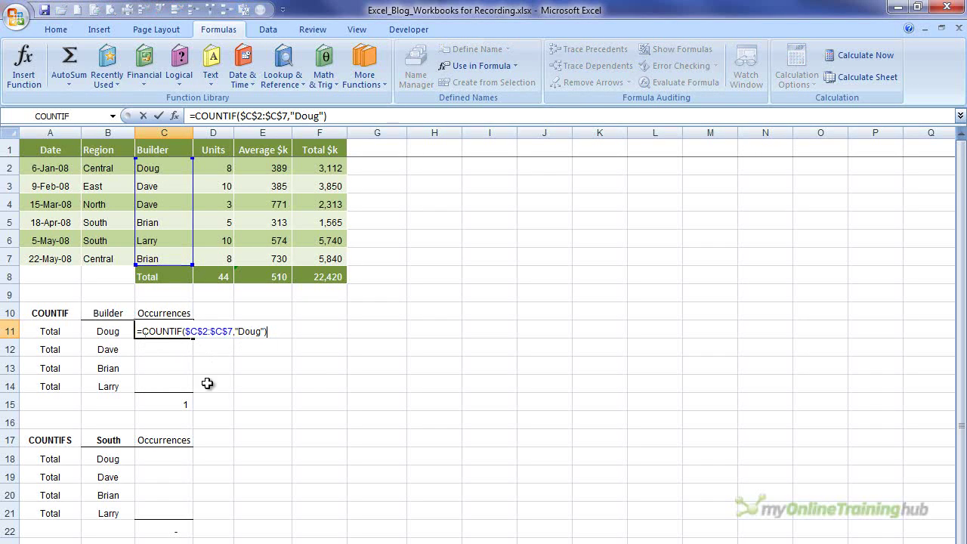
key(Left)
key(BackSpace)
key(BackSpace)
key(BackSpace)
key(BackSpace)
key(BackSpace)
key(BackSpace)
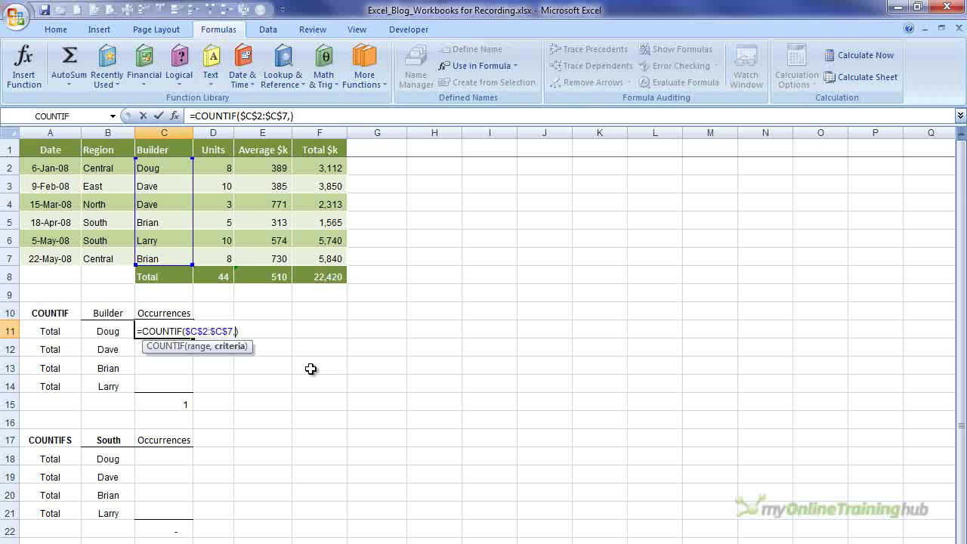
click(109, 333)
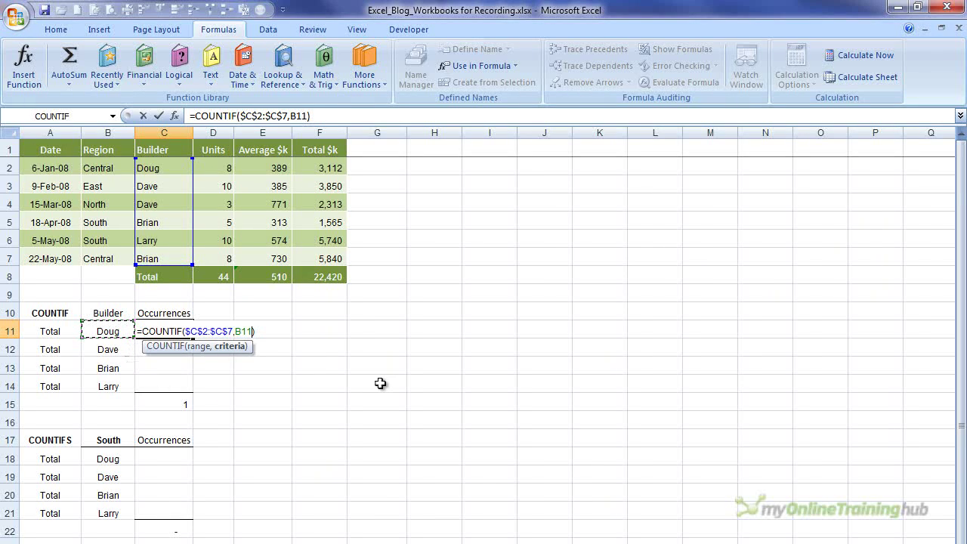
key(Return)
key(Up)
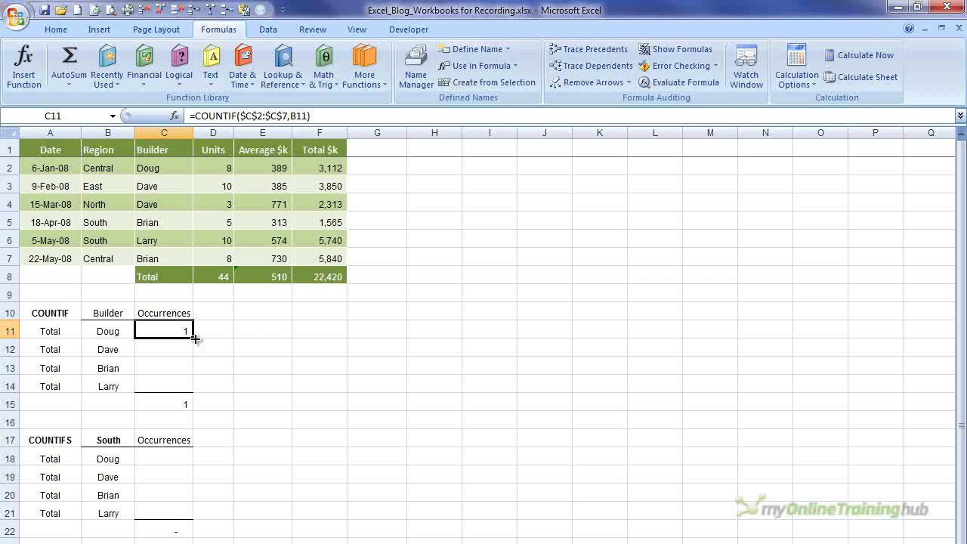
Fill C11's COUNTIF down to C14 and verify Dave 2, Brian 2, Larry 1
drag(195, 340, 195, 392)
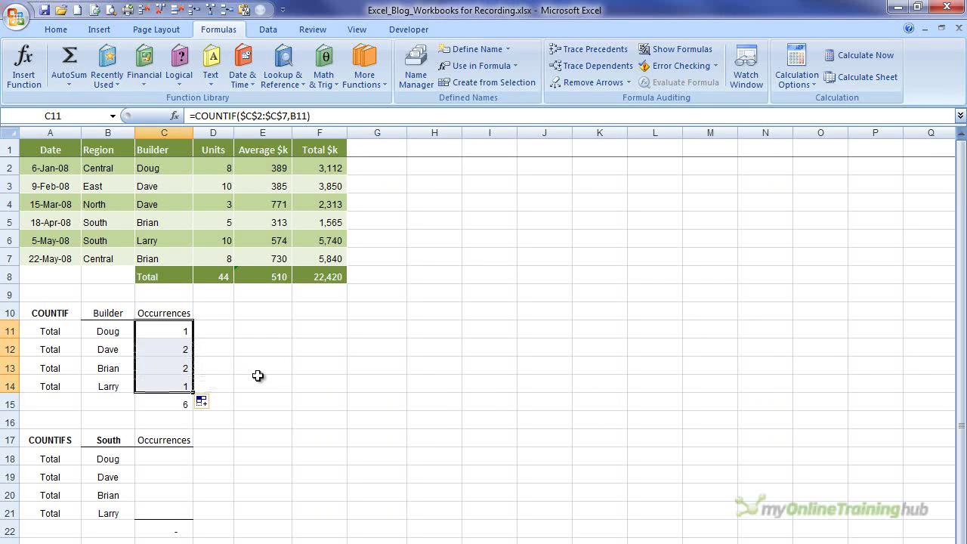
click(180, 337)
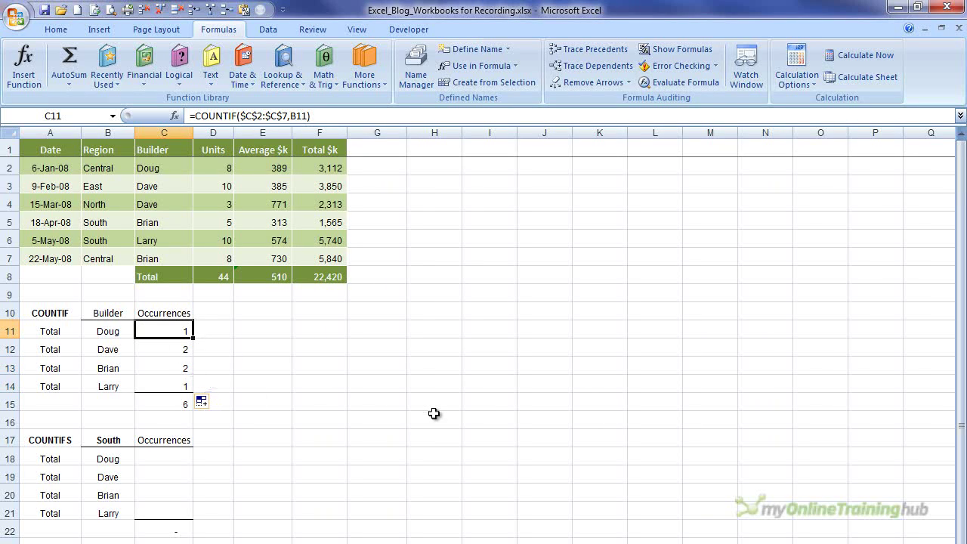
key(Down)
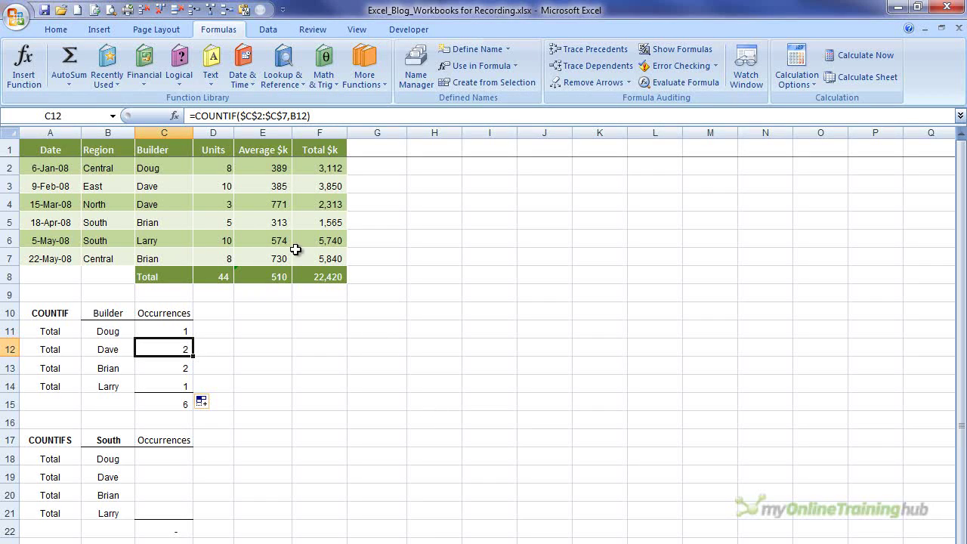
drag(175, 188, 175, 208)
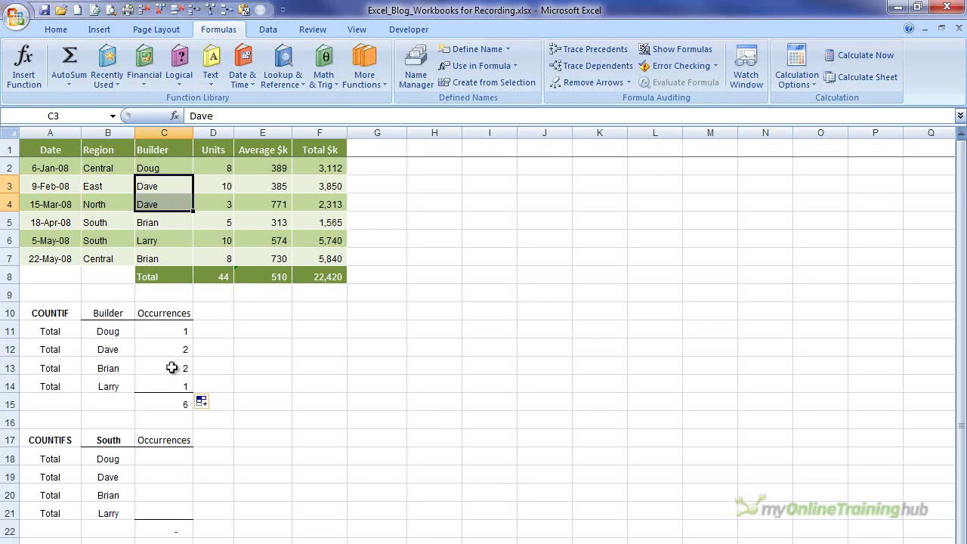
click(177, 368)
click(175, 227)
click(179, 262)
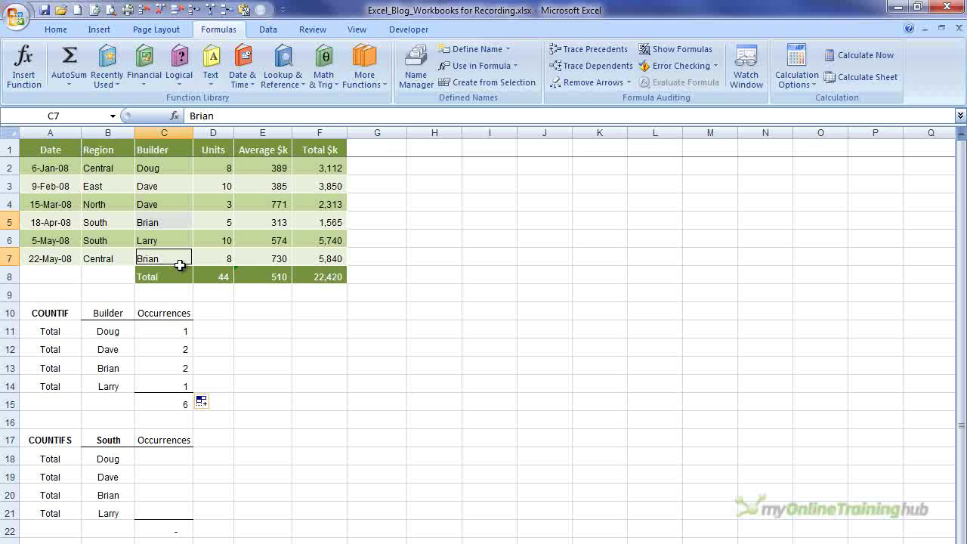
click(173, 242)
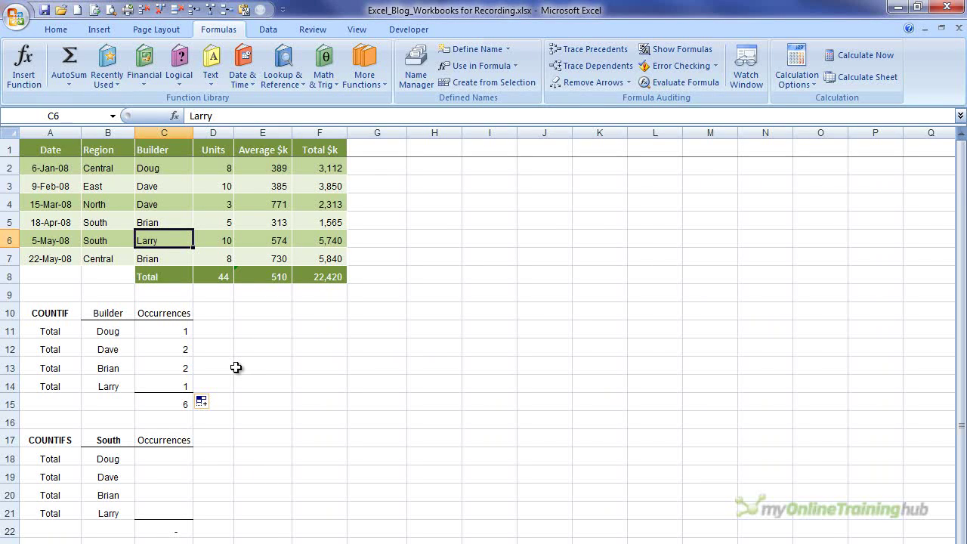
click(272, 30)
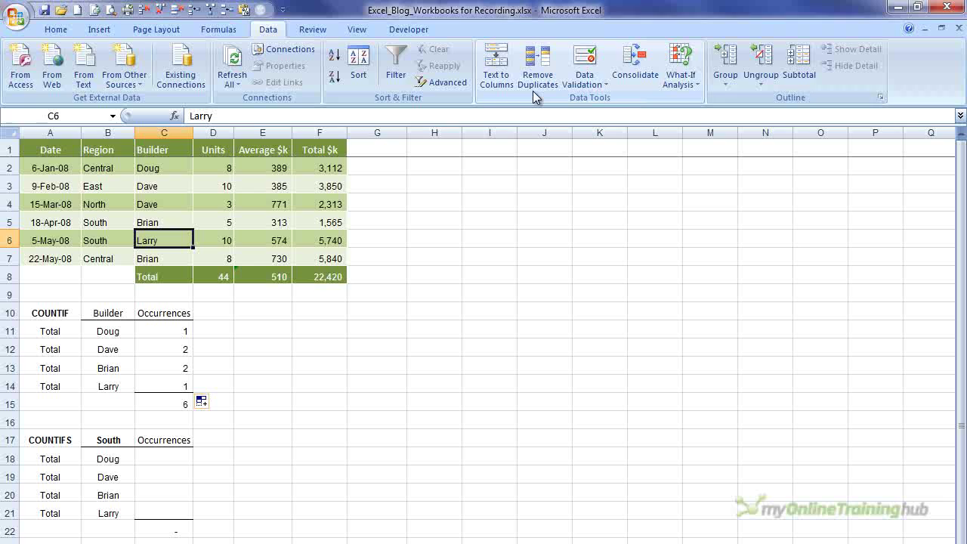
scroll(207, 39, up, 4)
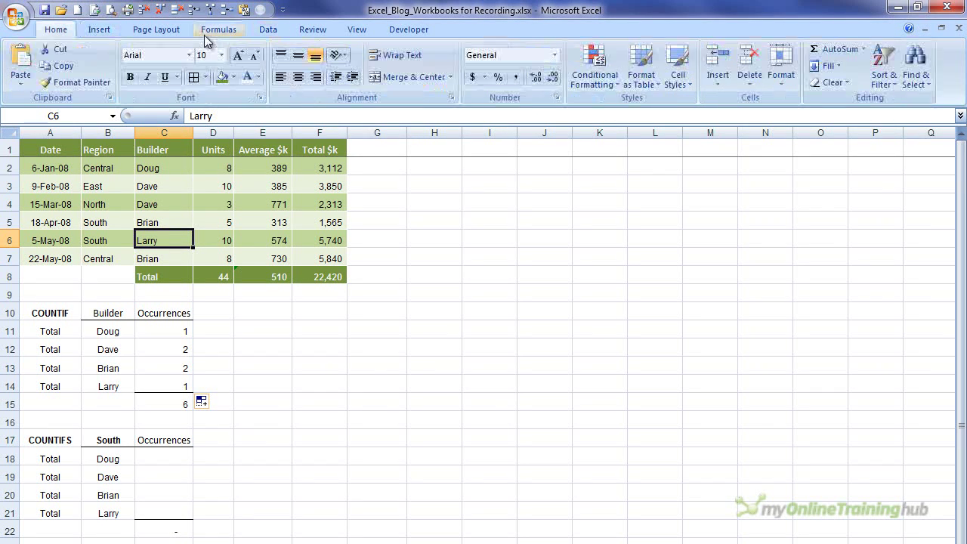
click(221, 438)
click(221, 458)
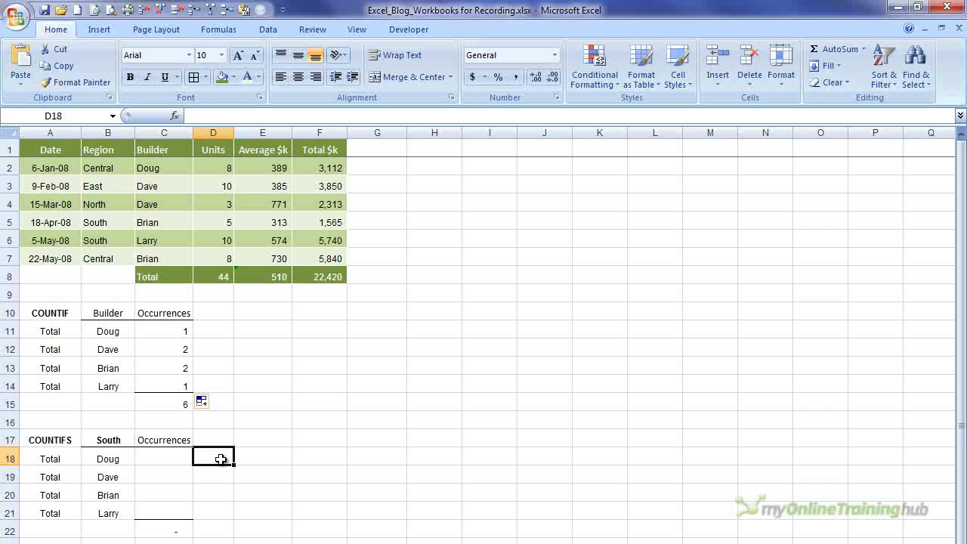
click(175, 455)
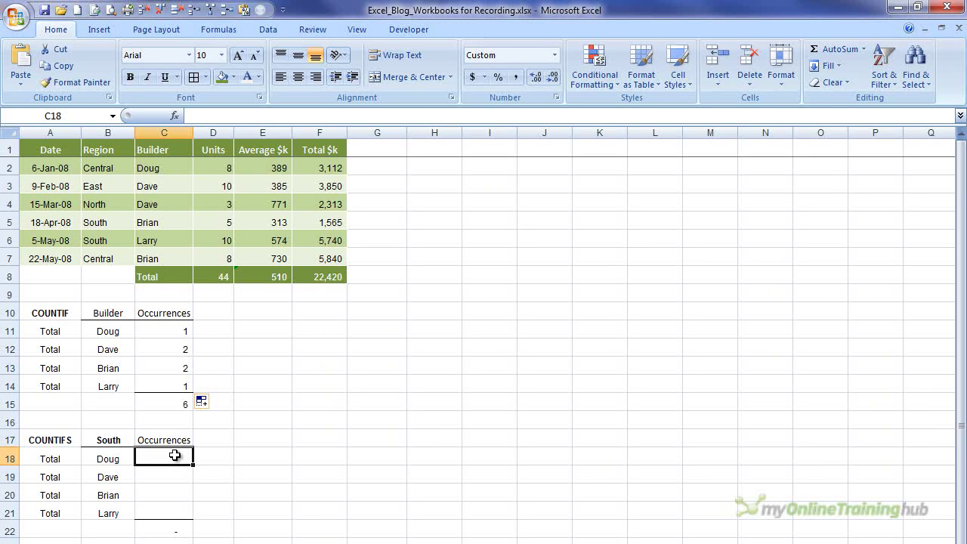
click(112, 442)
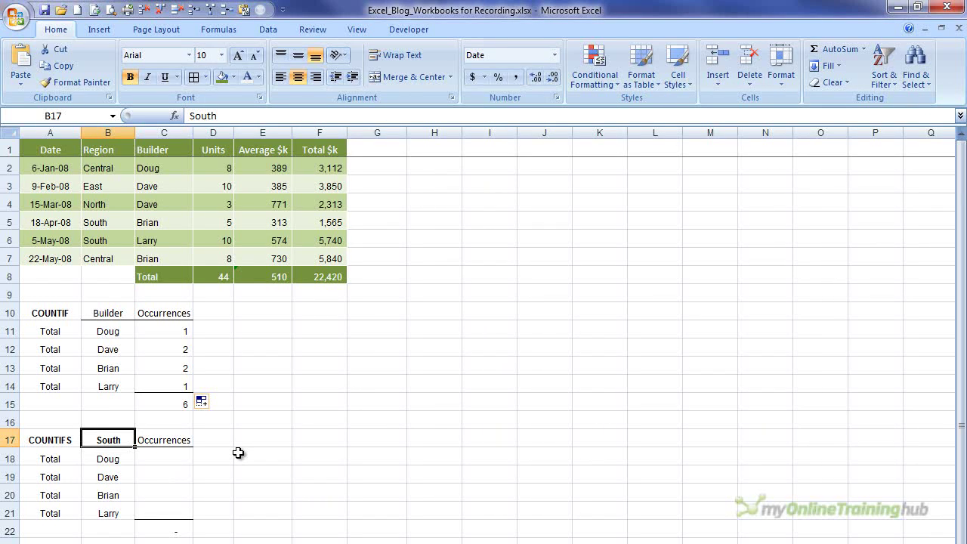
click(182, 457)
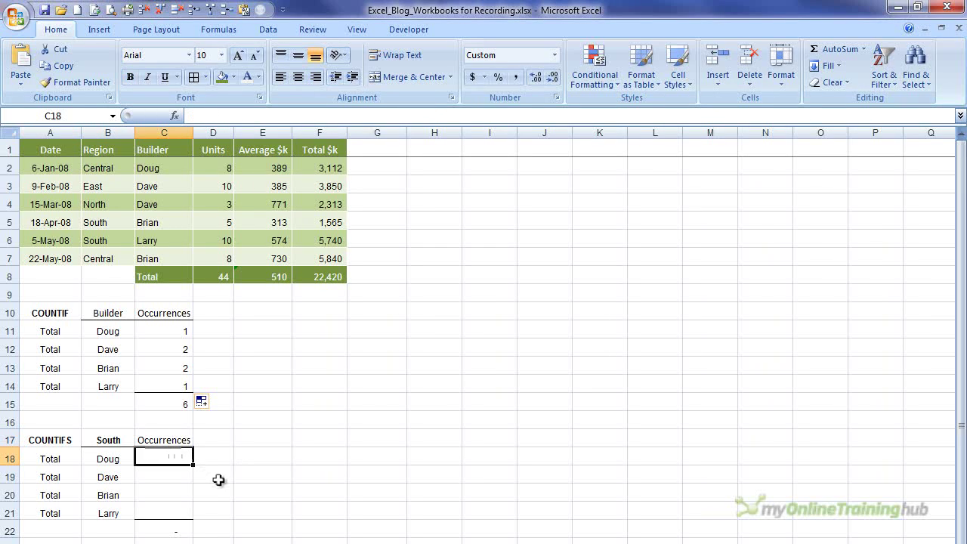
Start =COUNTIFS( in C18 with builder range $C$2:$C$7 and criterion B18
text(=count)
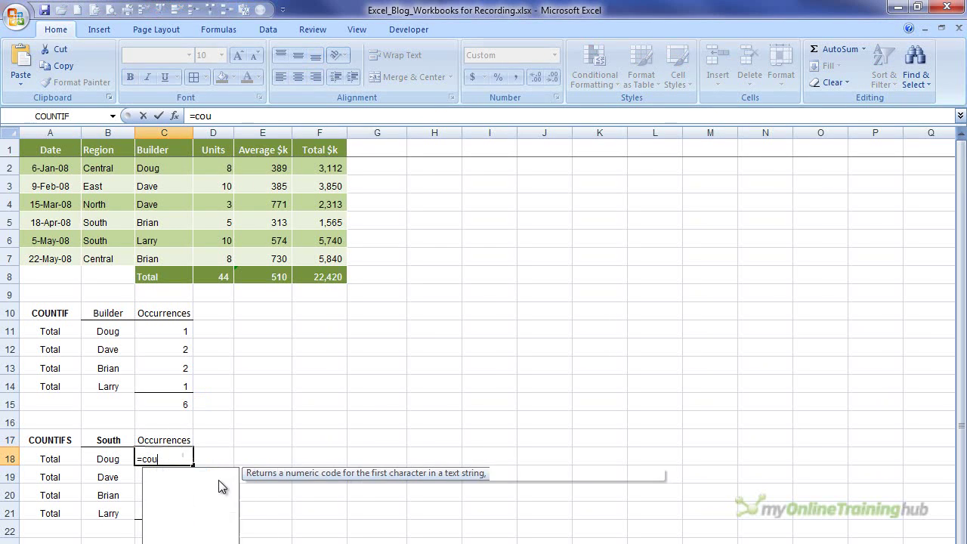
key(Down)
key(Down)
key(Down)
key(Down)
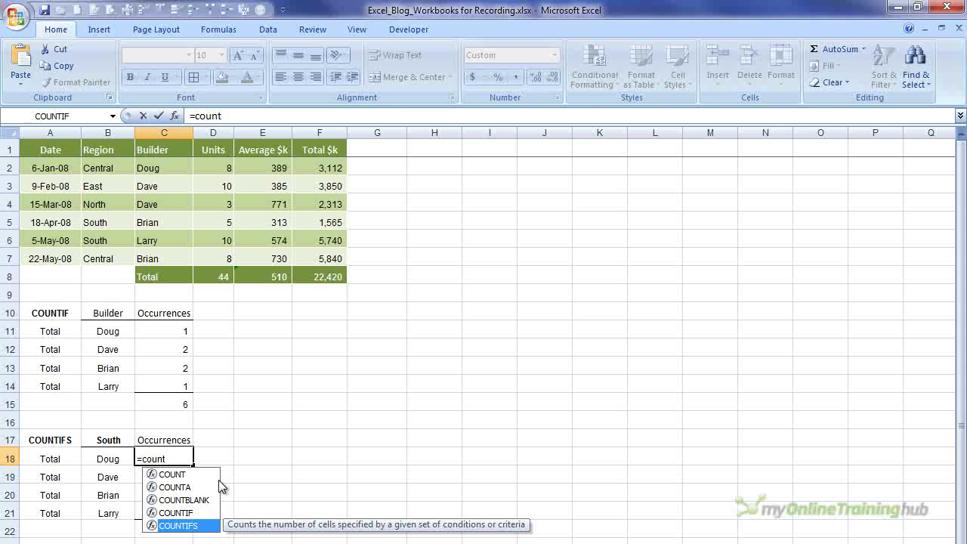
key(Tab)
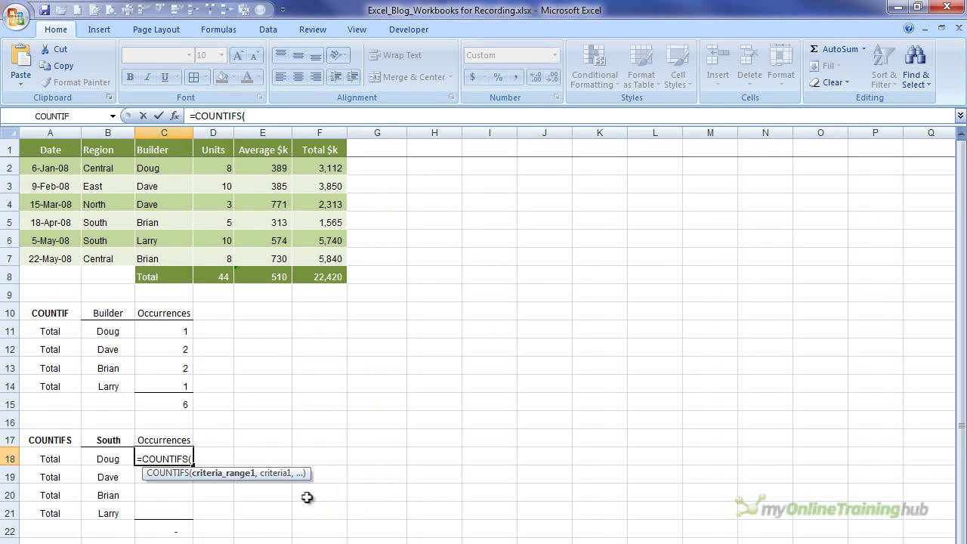
drag(167, 168, 164, 250)
key(F4)
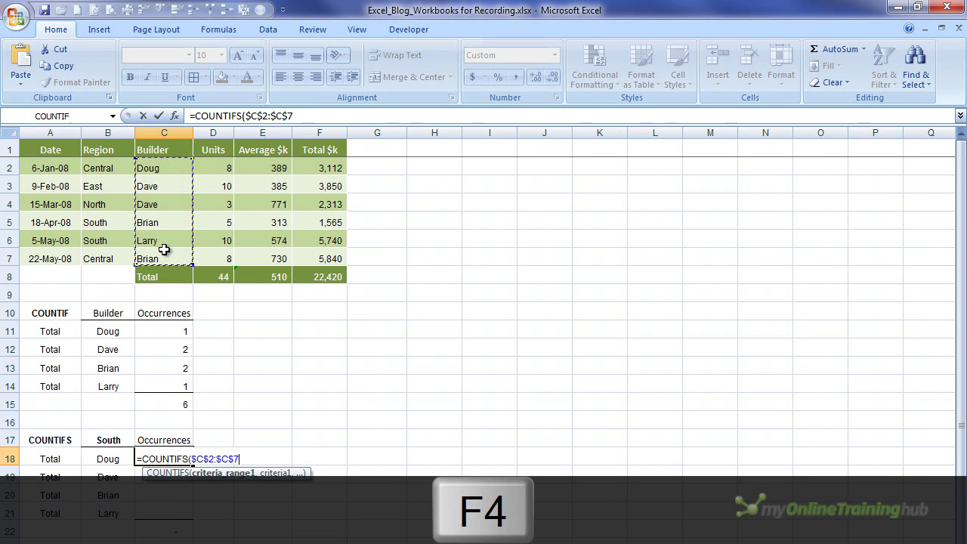
text(,)
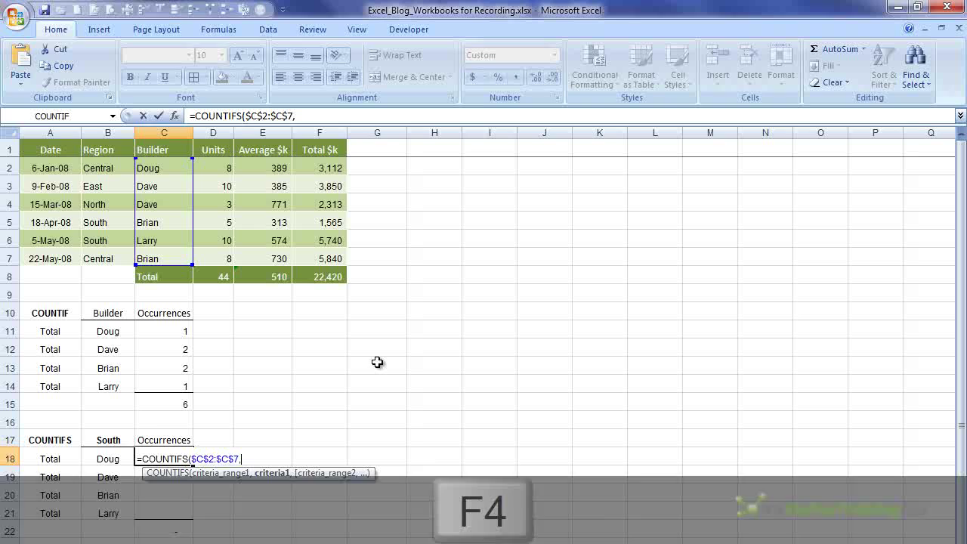
click(90, 457)
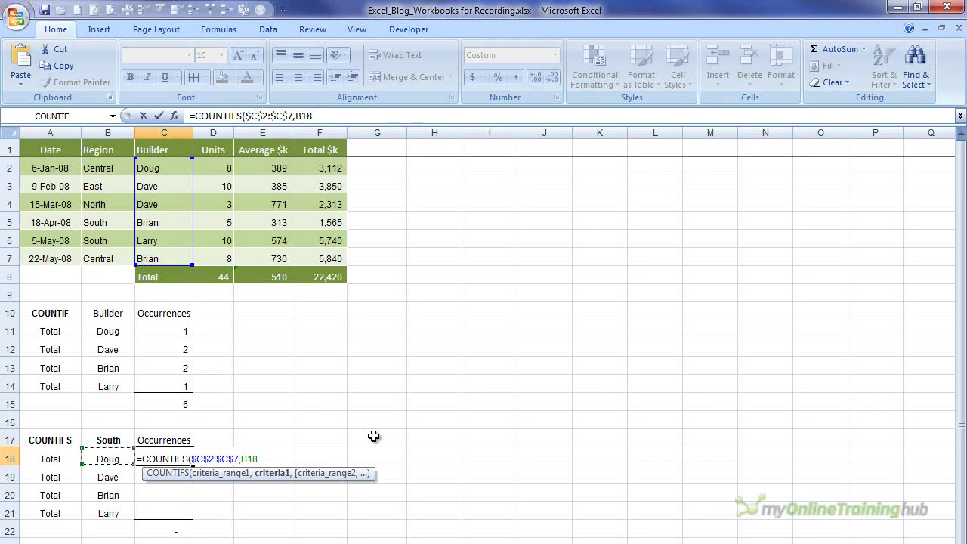
Add region range $B$2:$B$7 with the absolute South criterion $B$17
text(,)
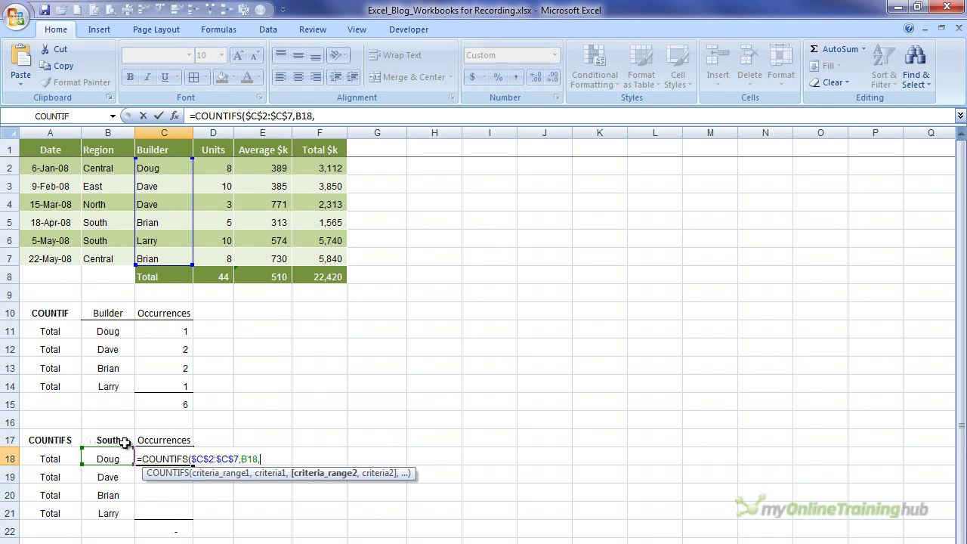
drag(112, 170, 105, 256)
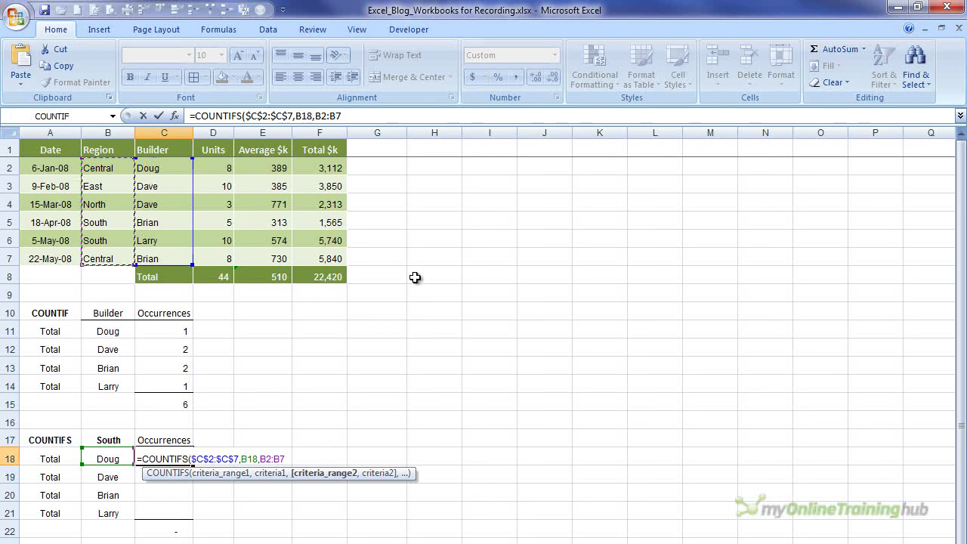
key(F4)
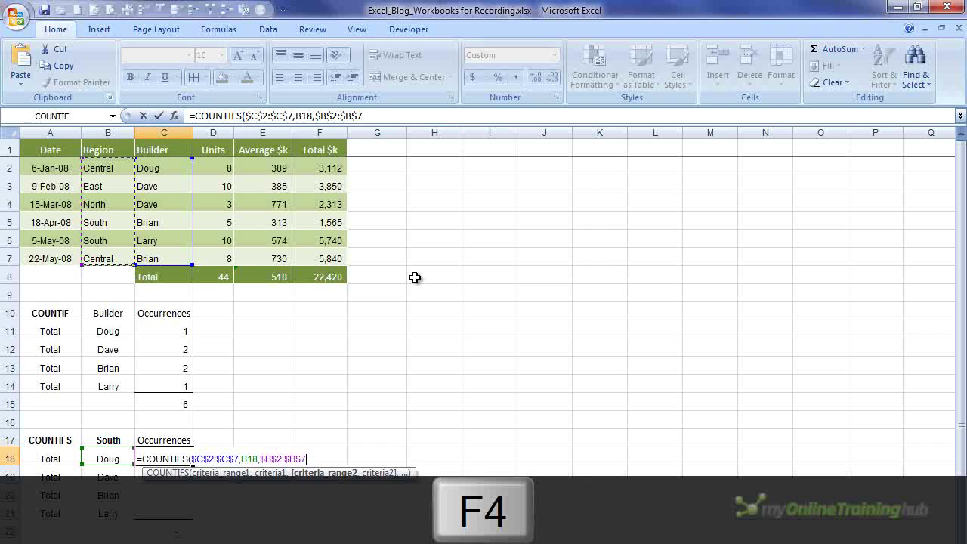
text(,)
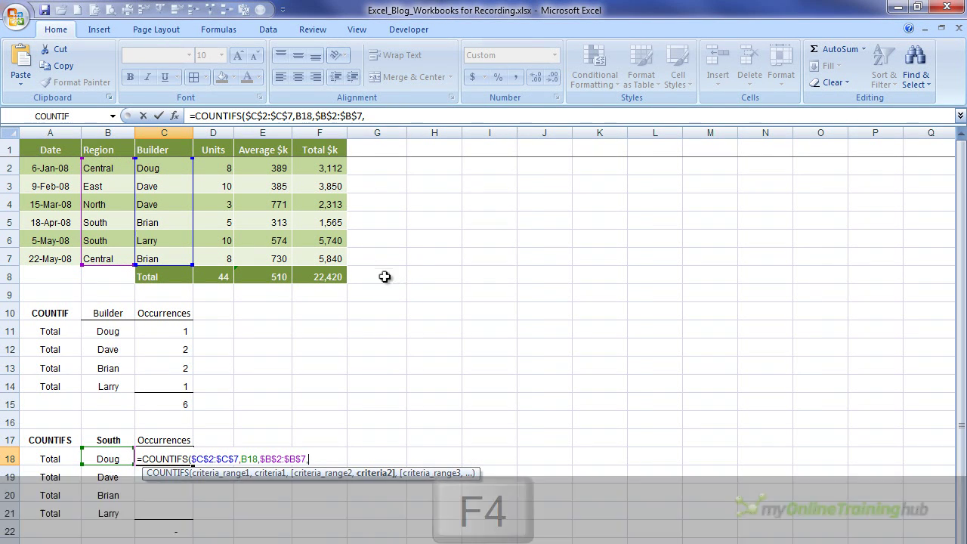
click(116, 439)
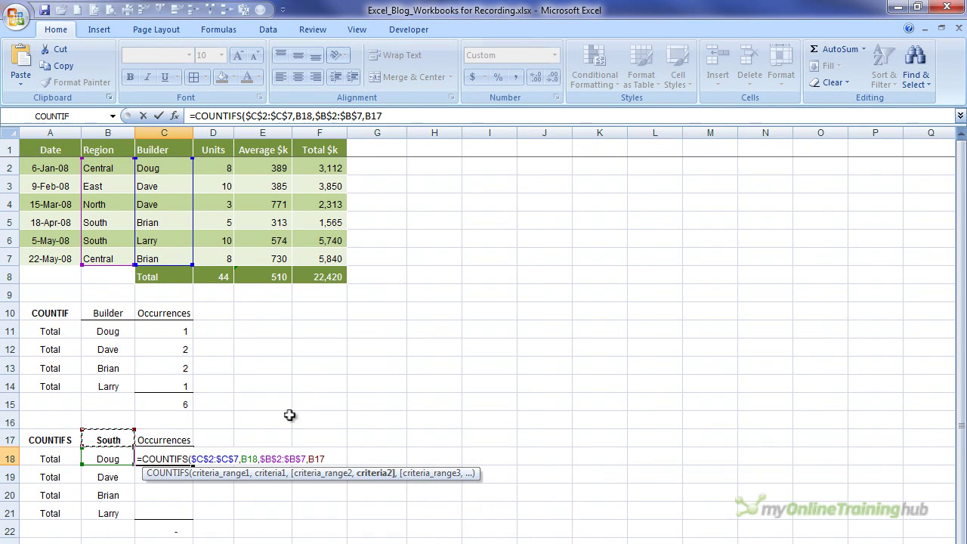
key(F4)
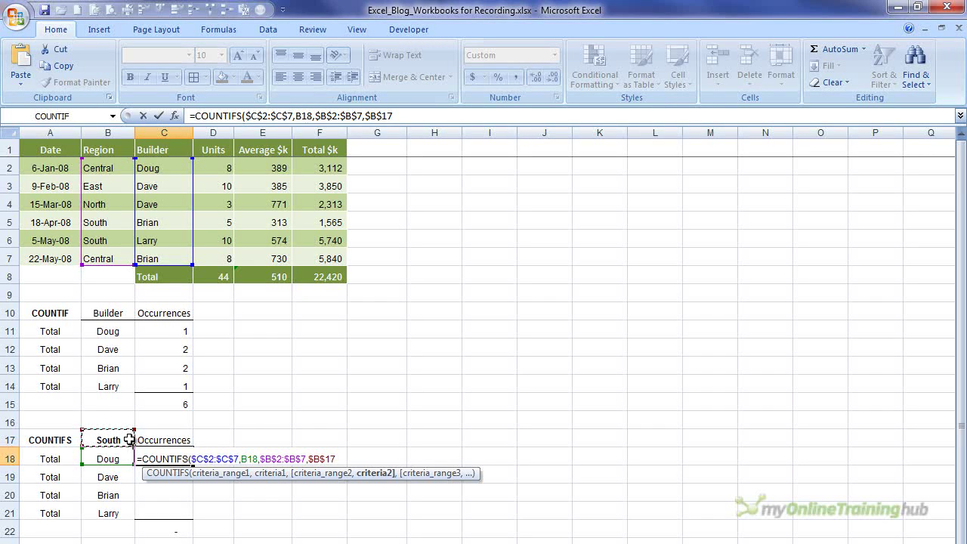
Close and commit Doug's COUNTIFS in C18, then point out the Builder and Region entries
text())
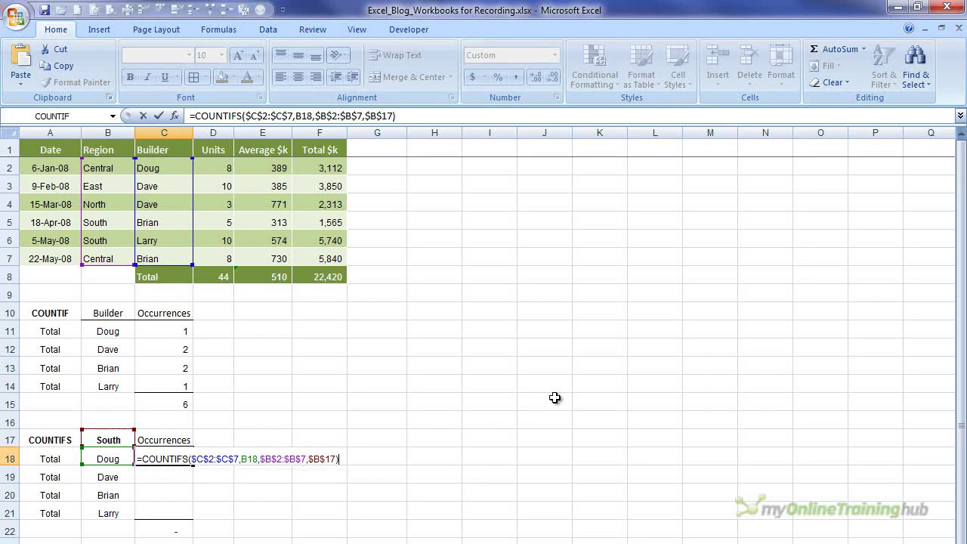
key(ctrl+Return)
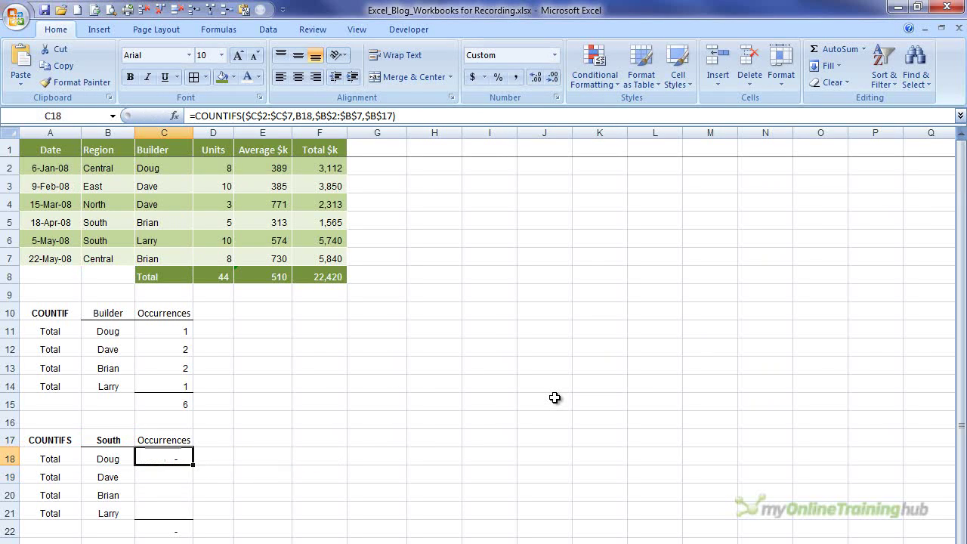
click(186, 164)
click(112, 165)
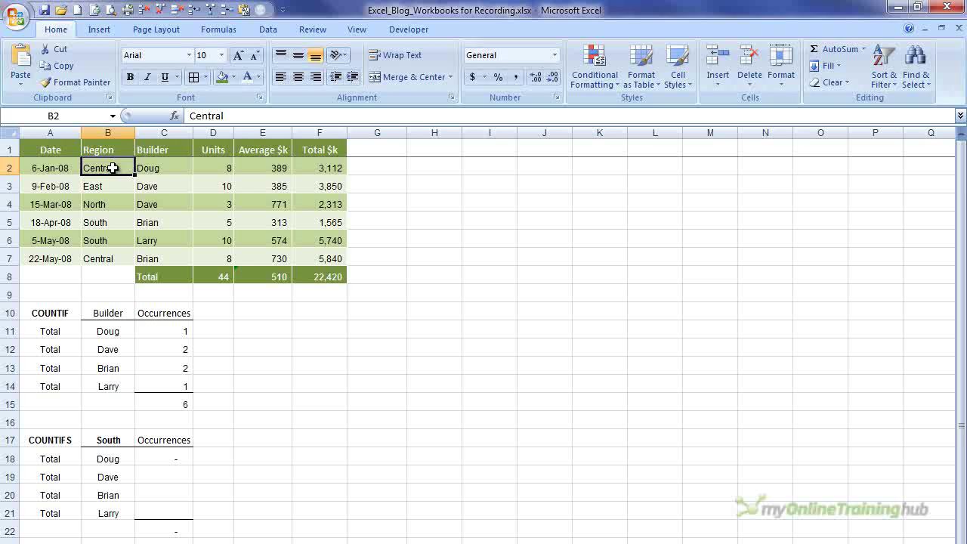
Copy the COUNTIFS down to Larry's row and highlight the two South sales rows
click(189, 459)
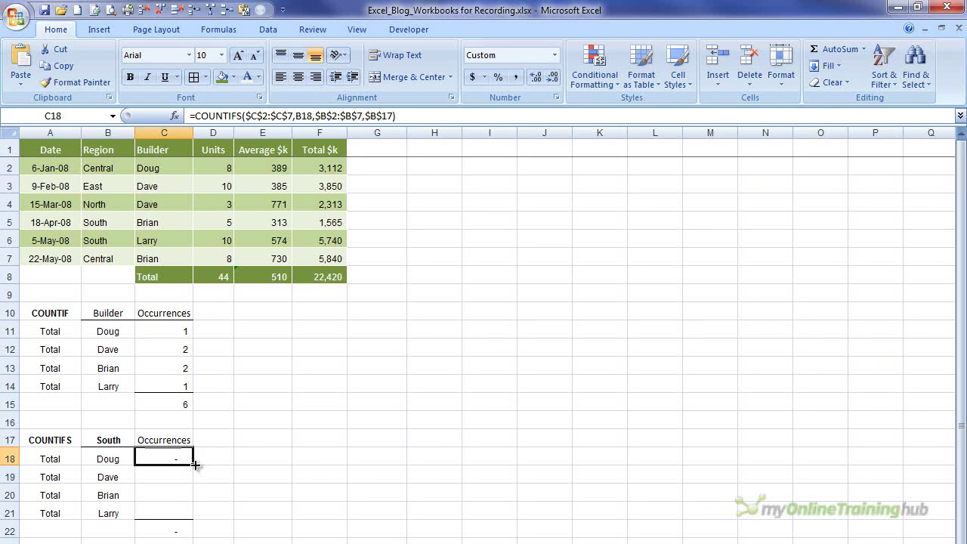
double_click(195, 465)
click(237, 462)
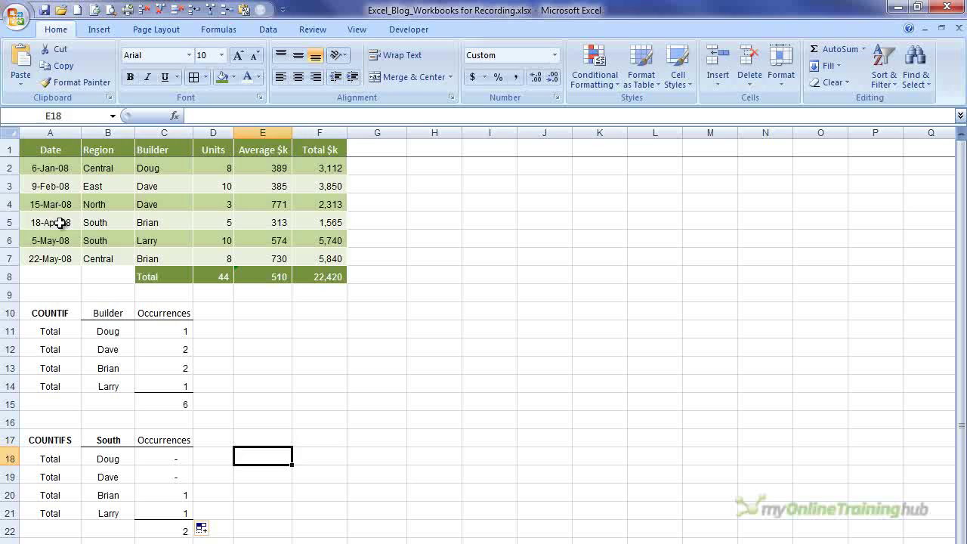
drag(60, 222, 328, 234)
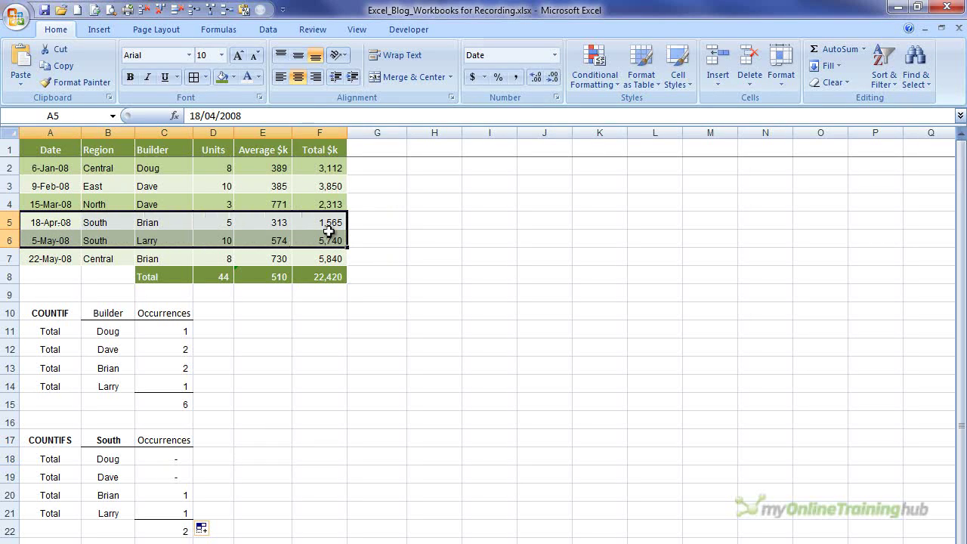
click(216, 497)
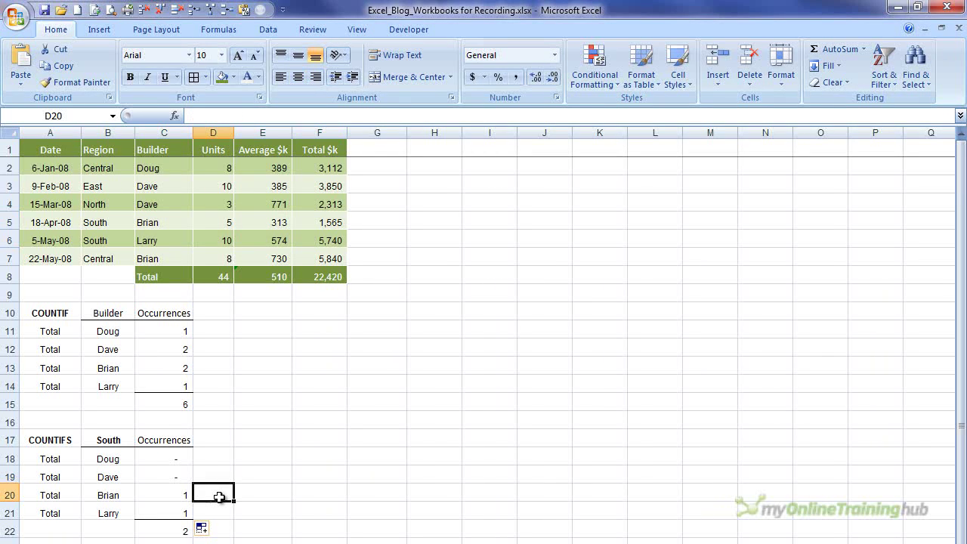